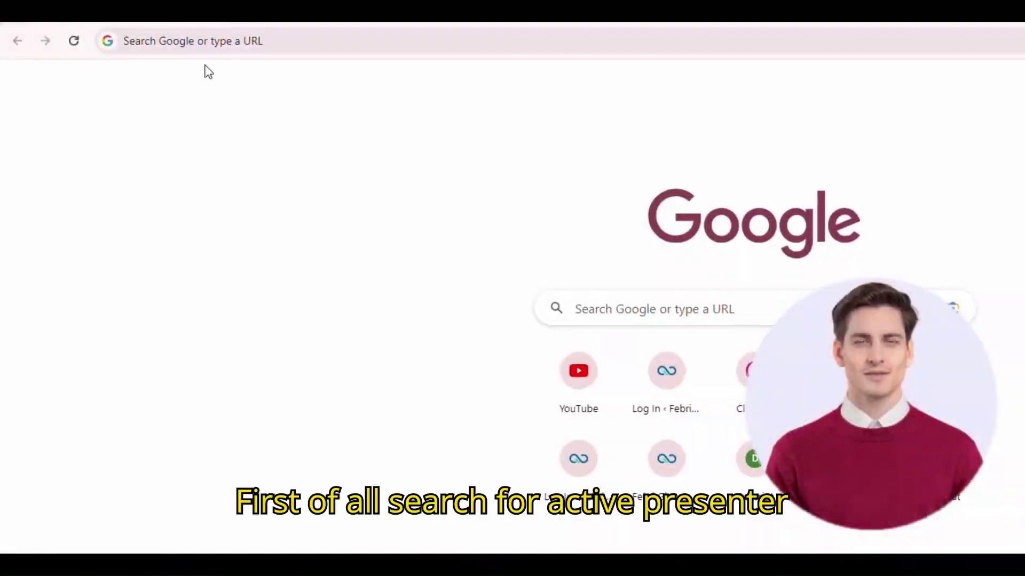
Search Google for 'active presenter' and open the atomisystems.com download page
left_click(208, 41)
type("acti")
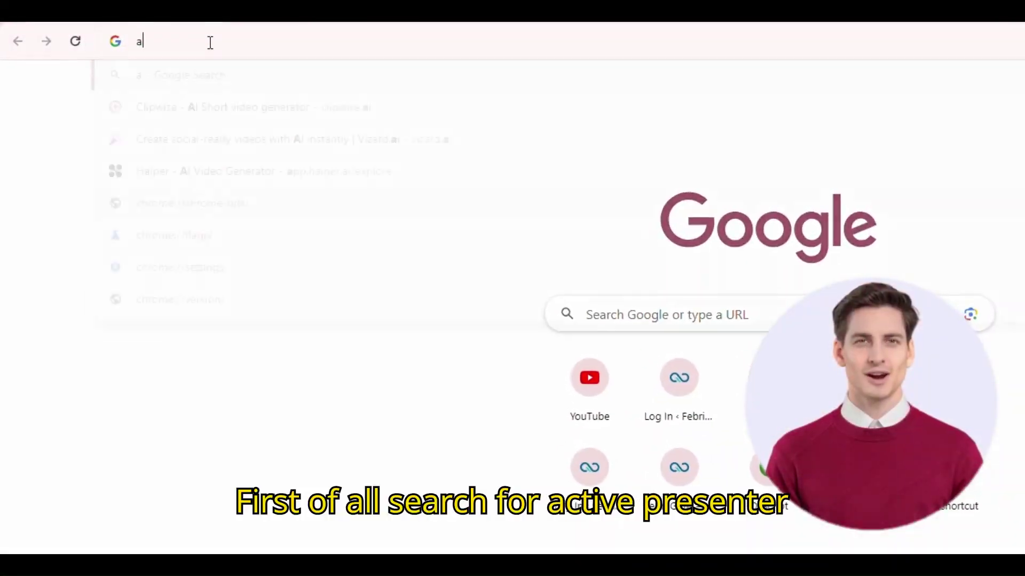
type("ve presen")
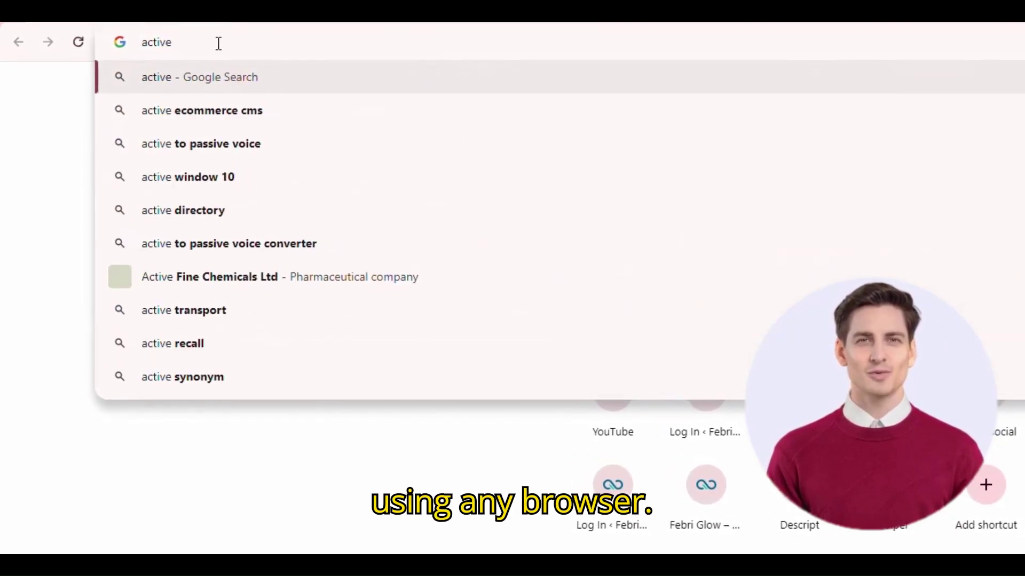
type("ter")
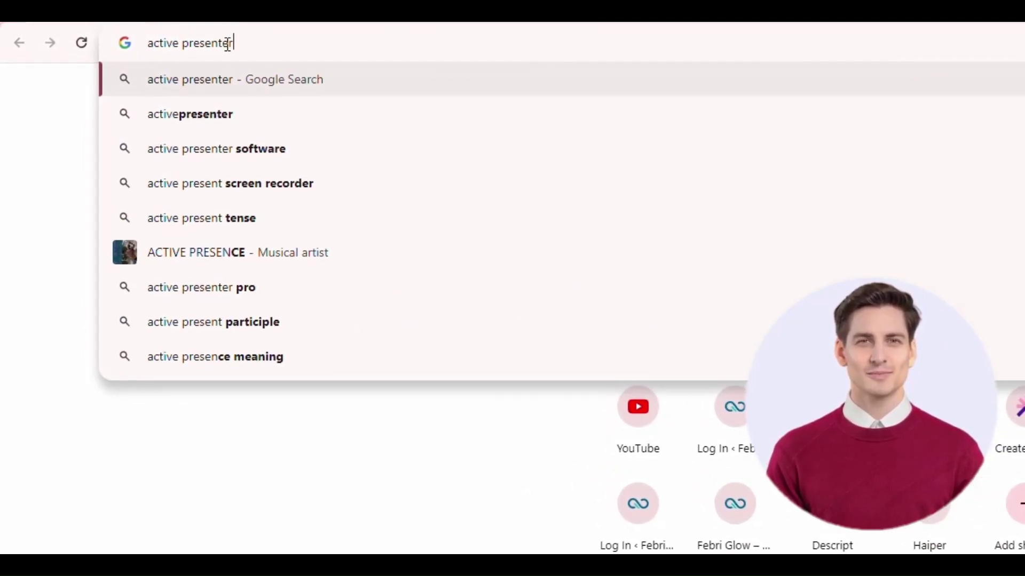
key("Return")
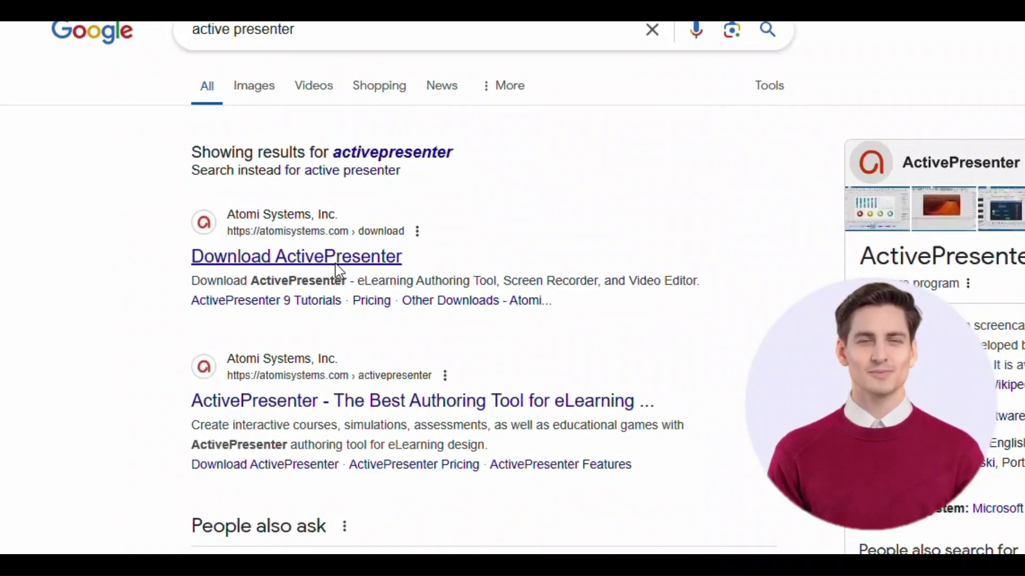
left_click(332, 262)
Download the ActivePresenter 9.1.4 installer for Windows
scroll(363, 368, "down", 3)
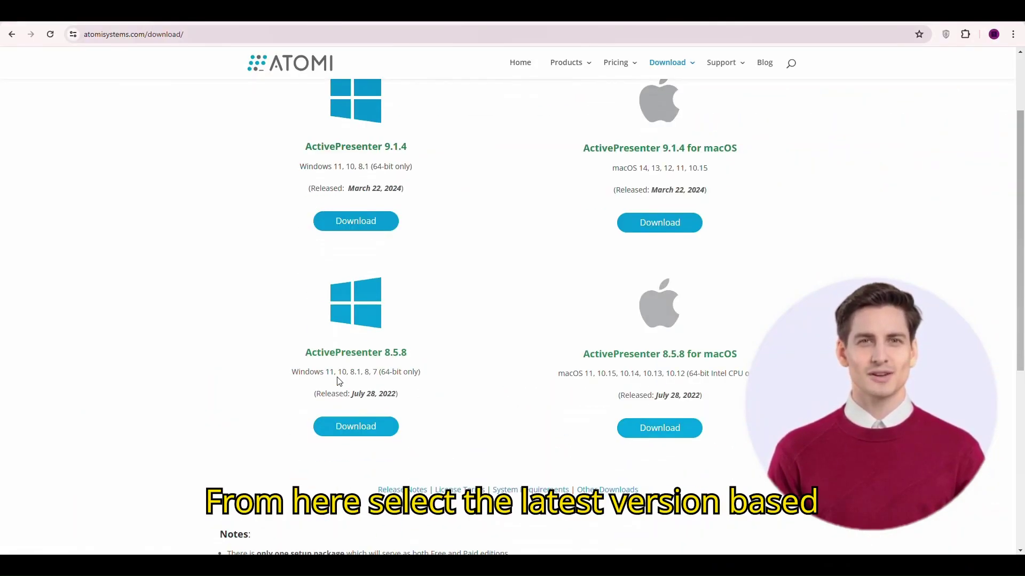
left_click_drag(353, 185, 377, 190)
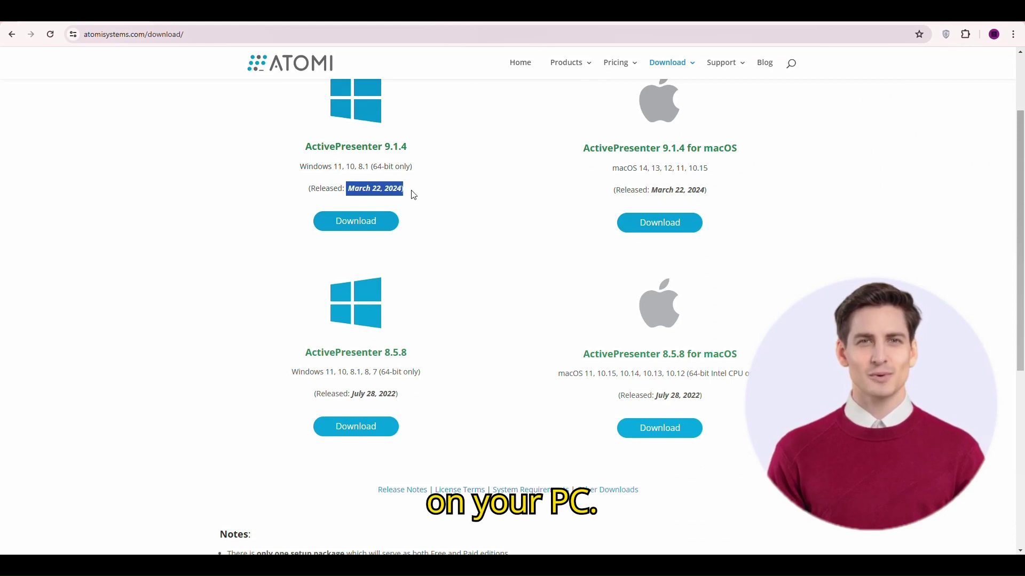
scroll(424, 224, "up", 2)
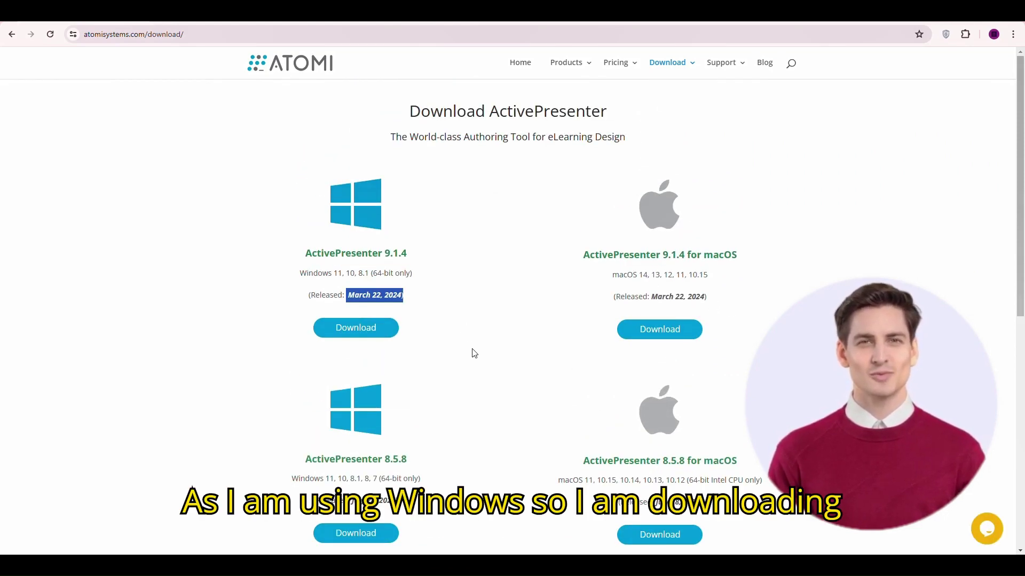
left_click(355, 335)
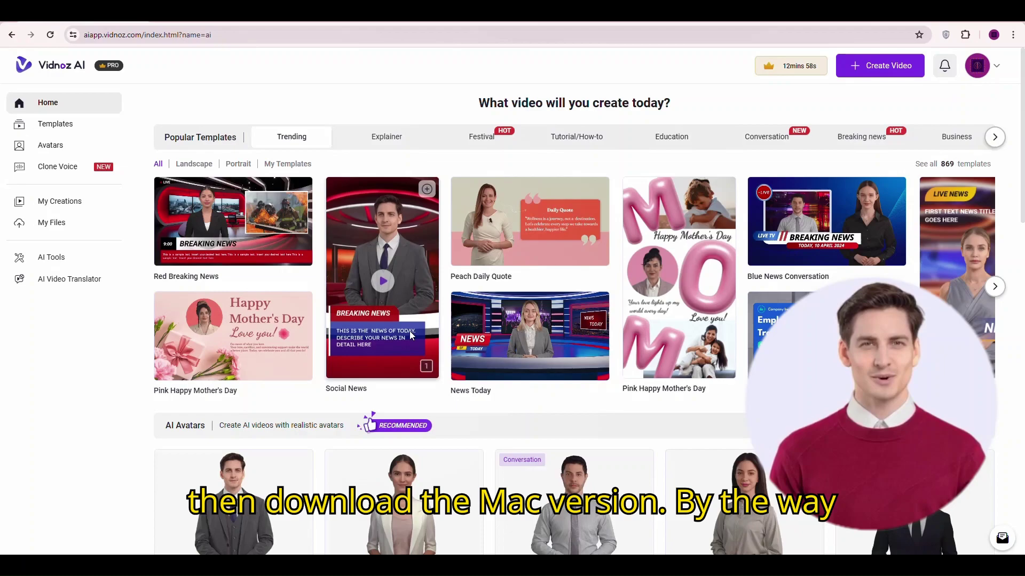
Browse the page's avatar carousel, then select the downloaded setup file in D:\Recordings
scroll(574, 299, "down", 6)
left_click(992, 300)
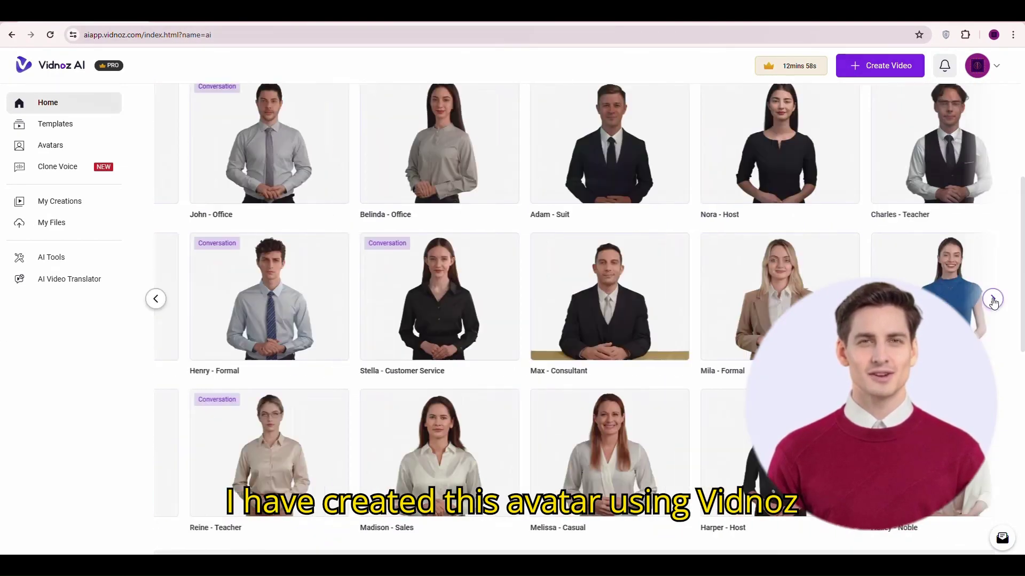
left_click(993, 299)
left_click(992, 299)
left_click(992, 300)
left_click(992, 300)
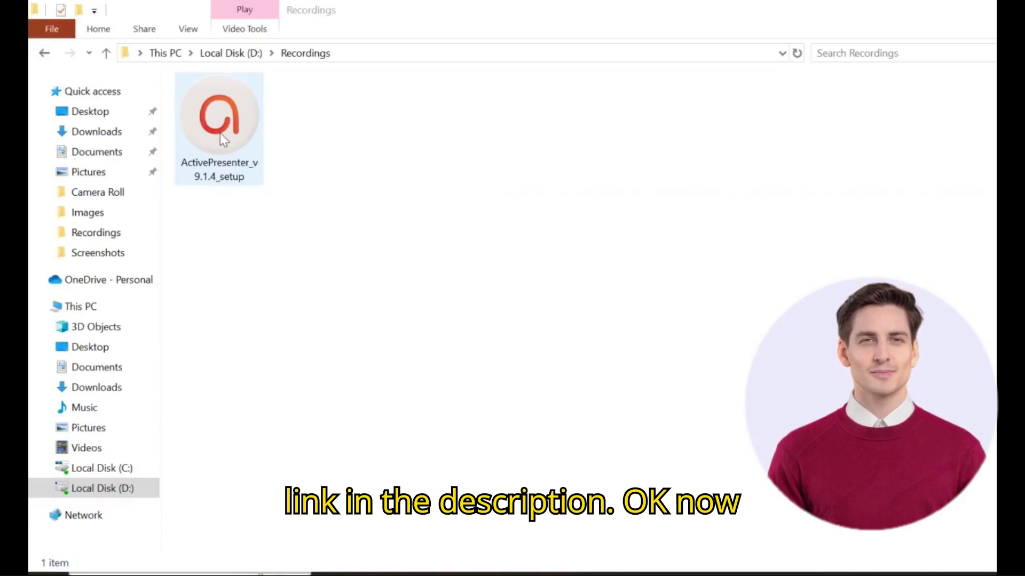
left_click(220, 133)
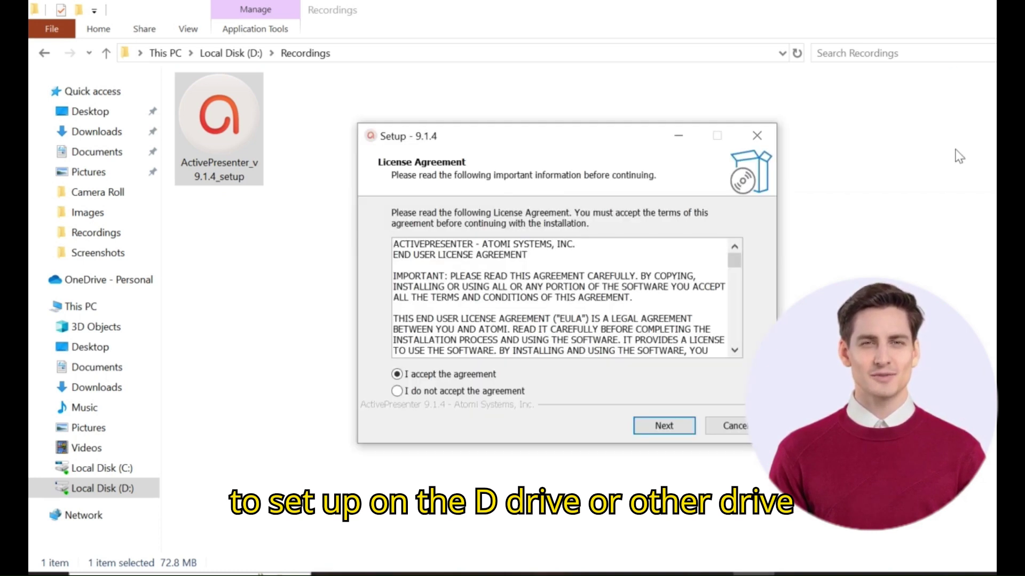
Accept the licence and set the install location to D:\Recordings
left_click(665, 429)
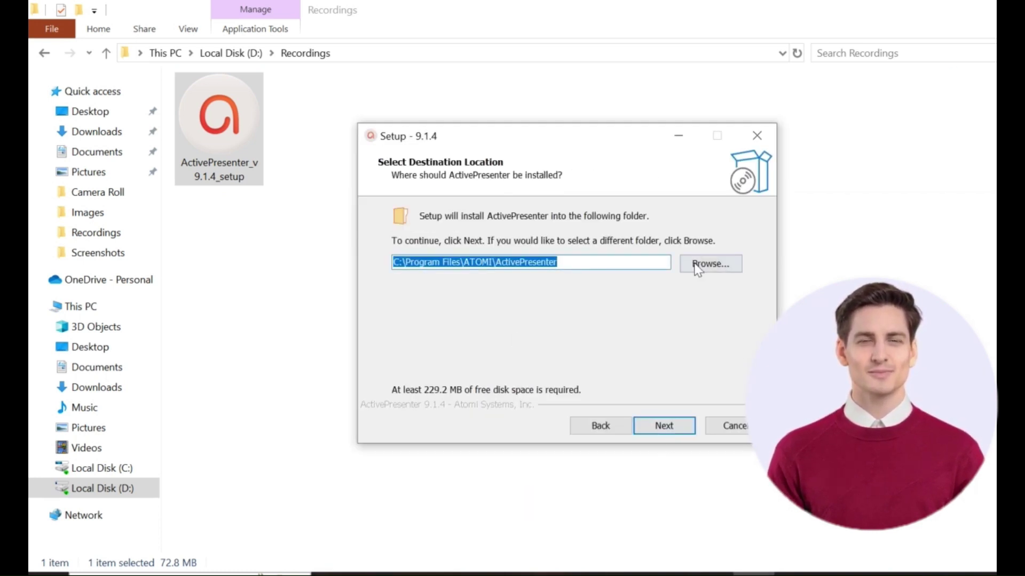
left_click(726, 263)
left_click(459, 217)
scroll(481, 342, "down", 1)
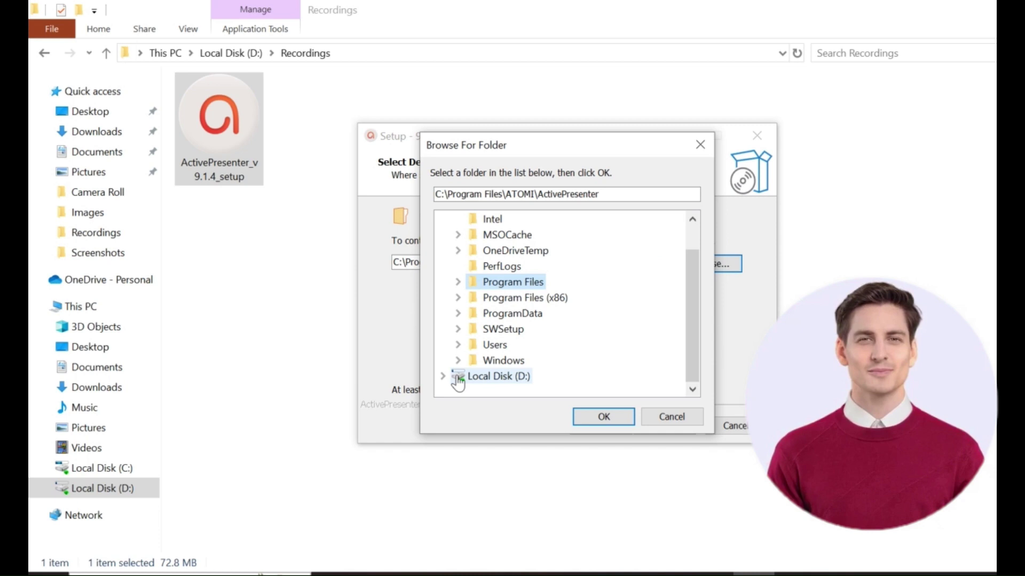
left_click(443, 376)
left_click(508, 378)
left_click(604, 419)
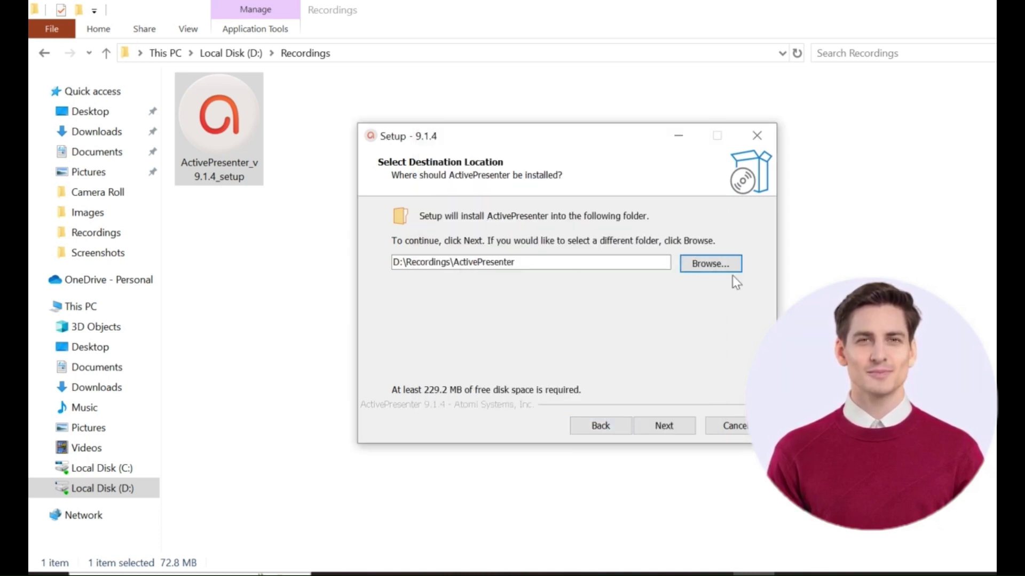
Install ActivePresenter into D:\Recordings\ActivePresenter and close the finished wizard
left_click(663, 426)
left_click(659, 424)
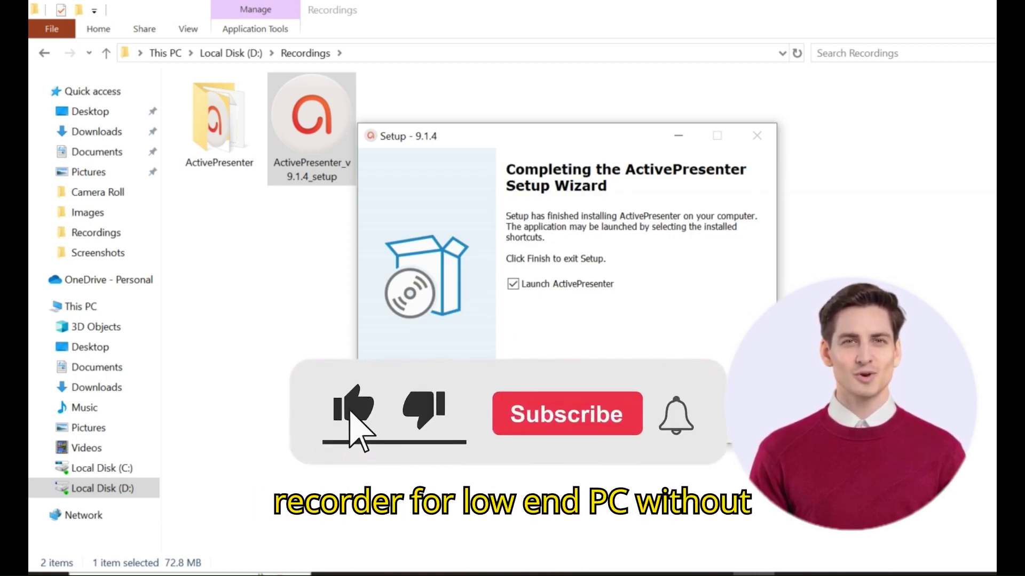
key("Return")
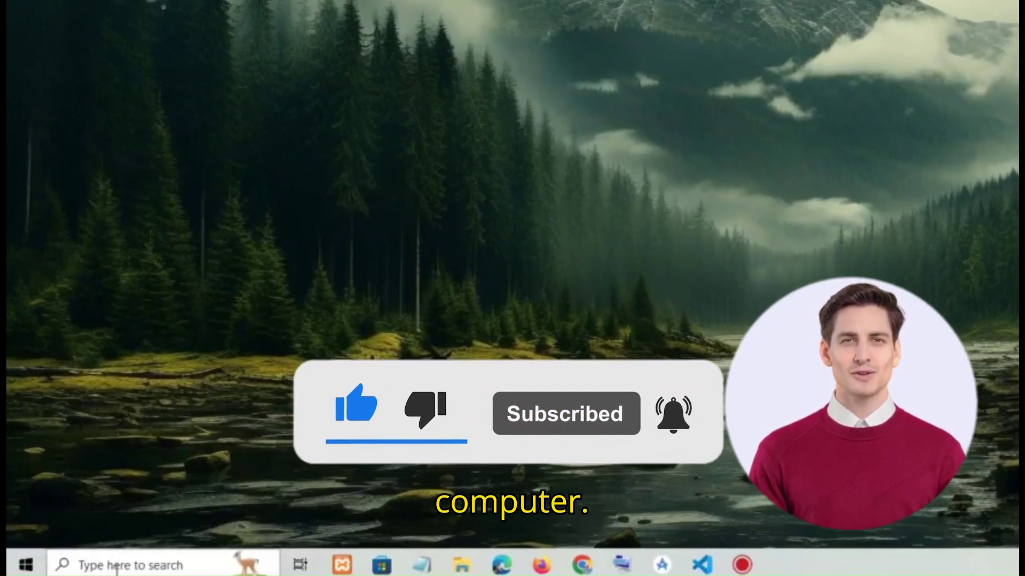
Launch ActivePresenter from a Windows search for 'act' and dismiss the Project Recovery prompt
left_click(117, 565)
type("act")
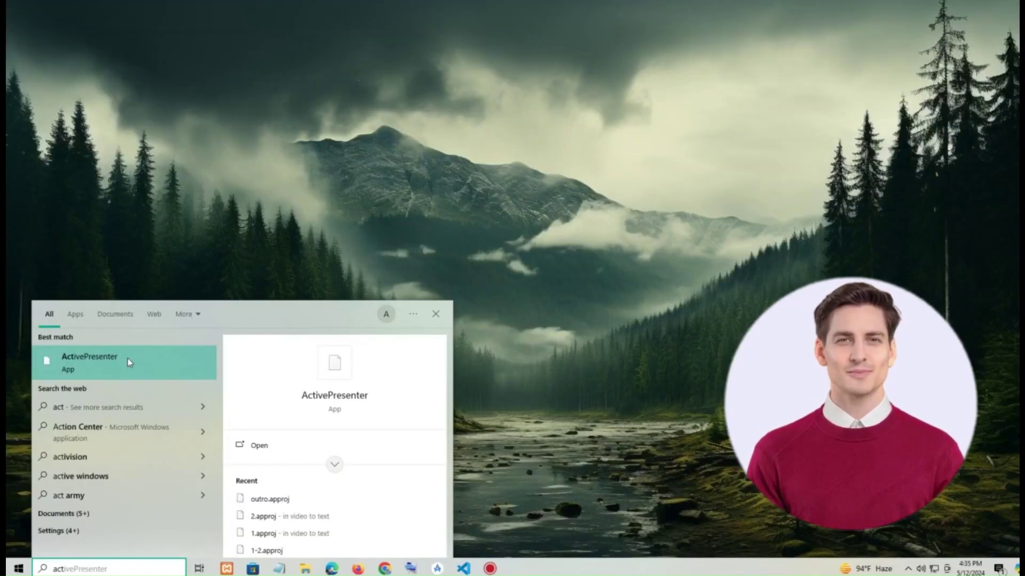
left_click(208, 224)
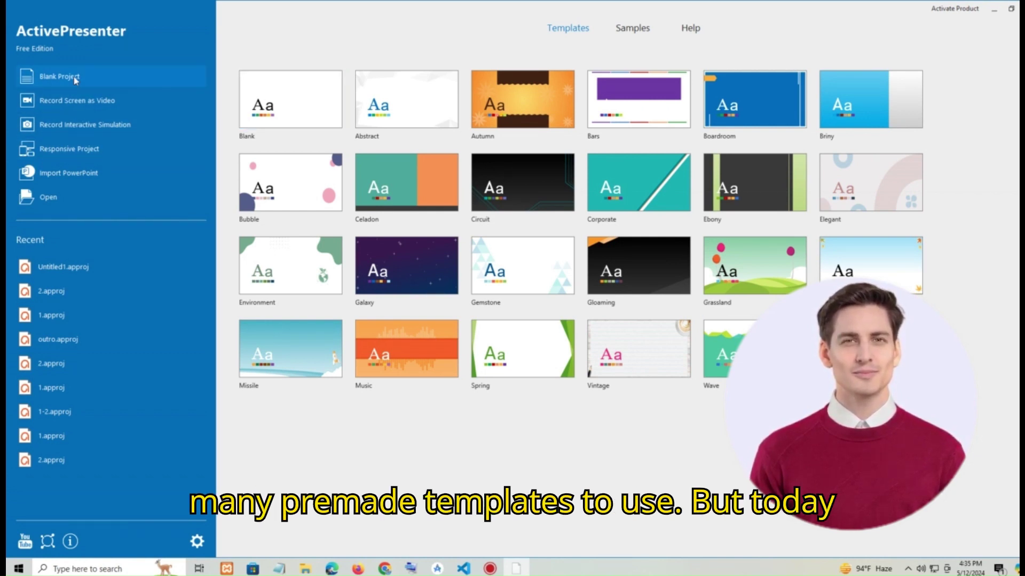
left_click(270, 178)
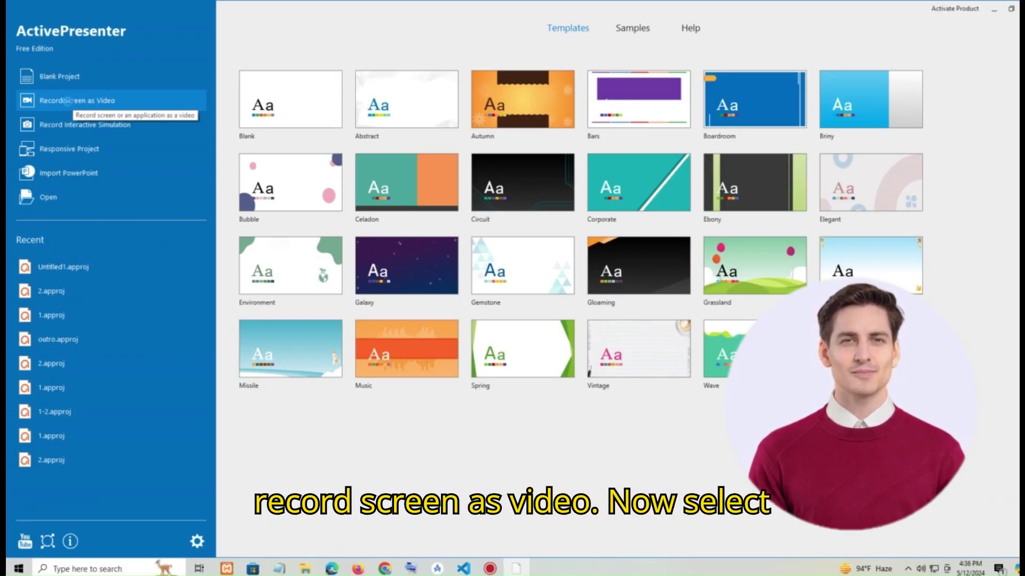
Start a new video recording project with a full-screen 1920 × 1080 capture area
left_click(101, 157)
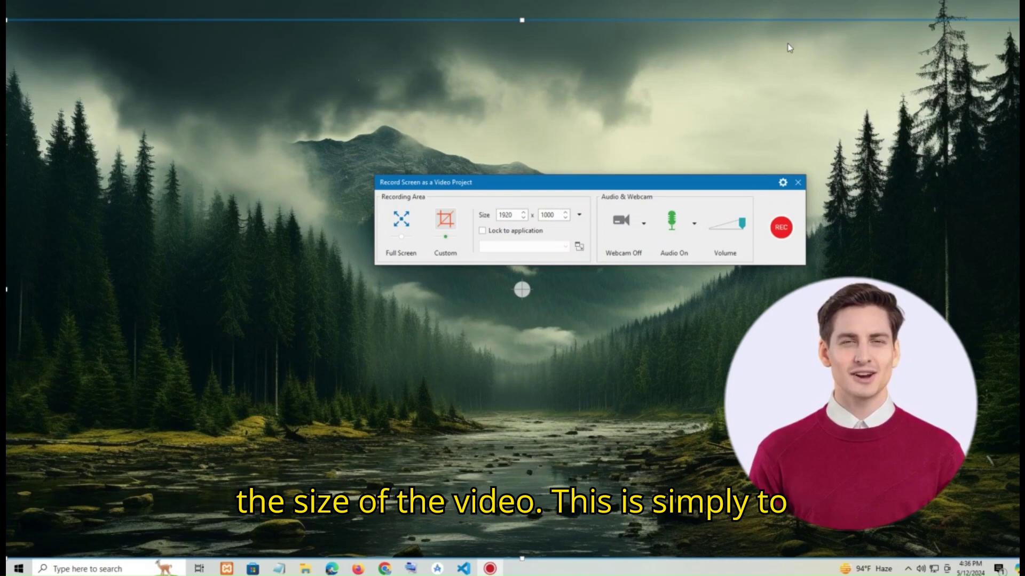
left_click_drag(522, 20, 504, 83)
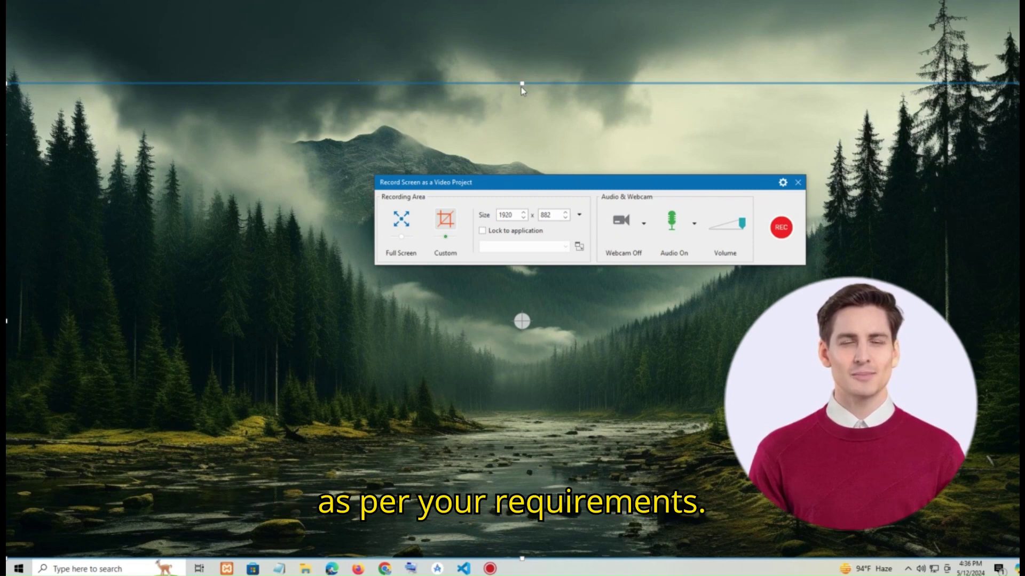
left_click_drag(520, 85, 522, 1)
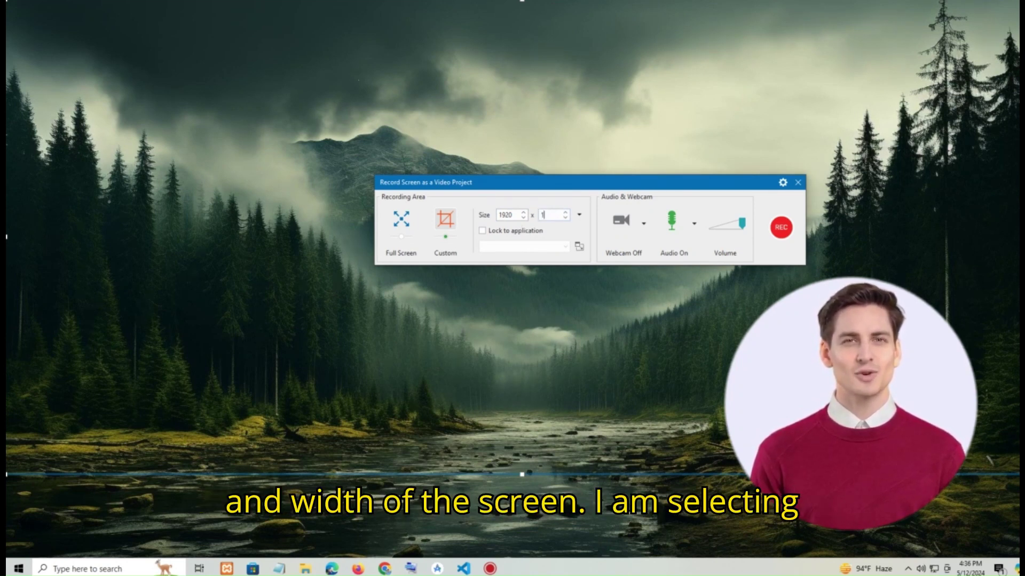
key("Return")
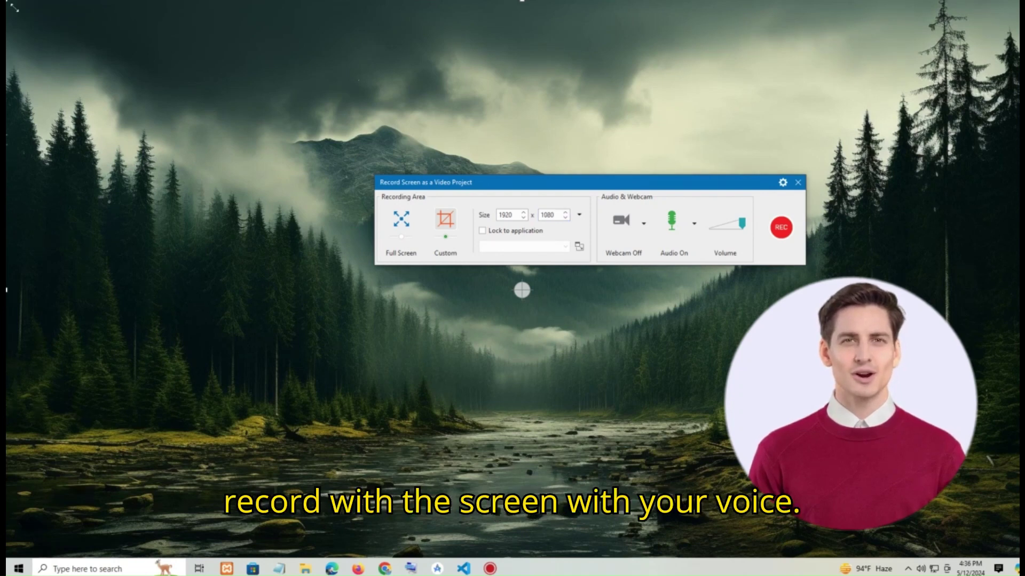
mouse_move(522, 290)
left_mouse_down()
mouse_move(592, 340)
mouse_move(522, 290)
left_mouse_up()
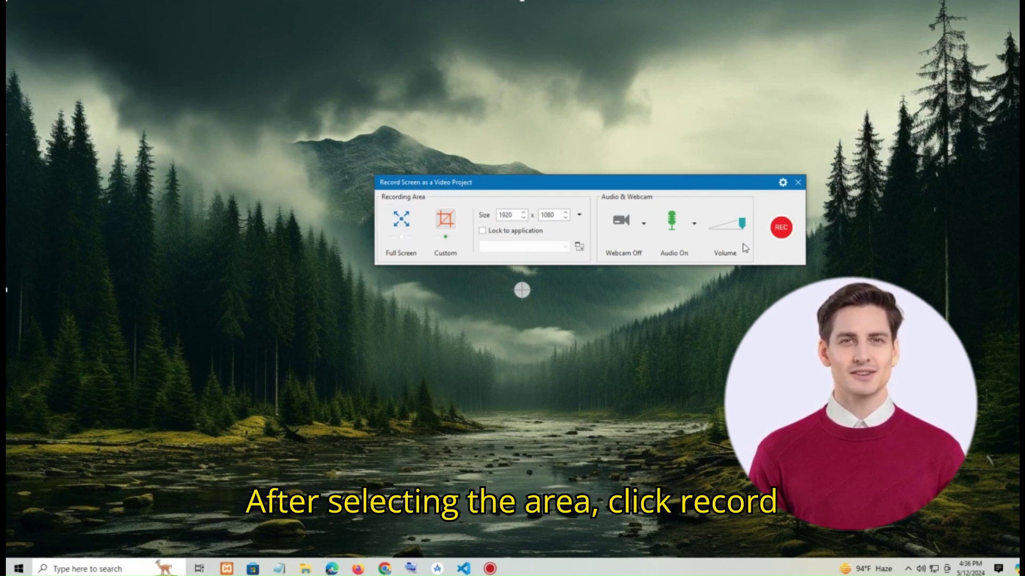
Record the screen for 57 seconds, pausing and resuming once before stopping
left_click(783, 226)
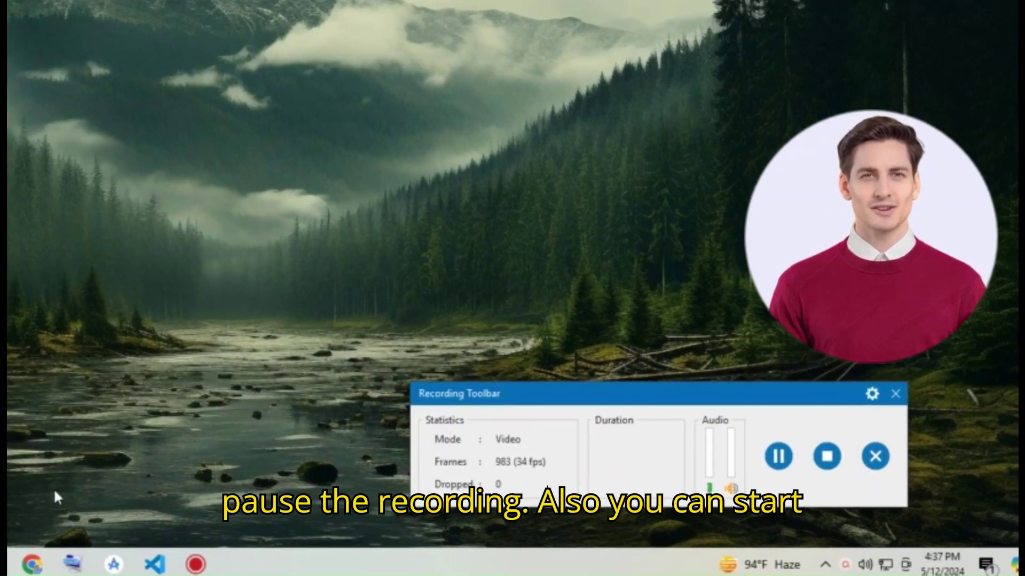
left_click(776, 457)
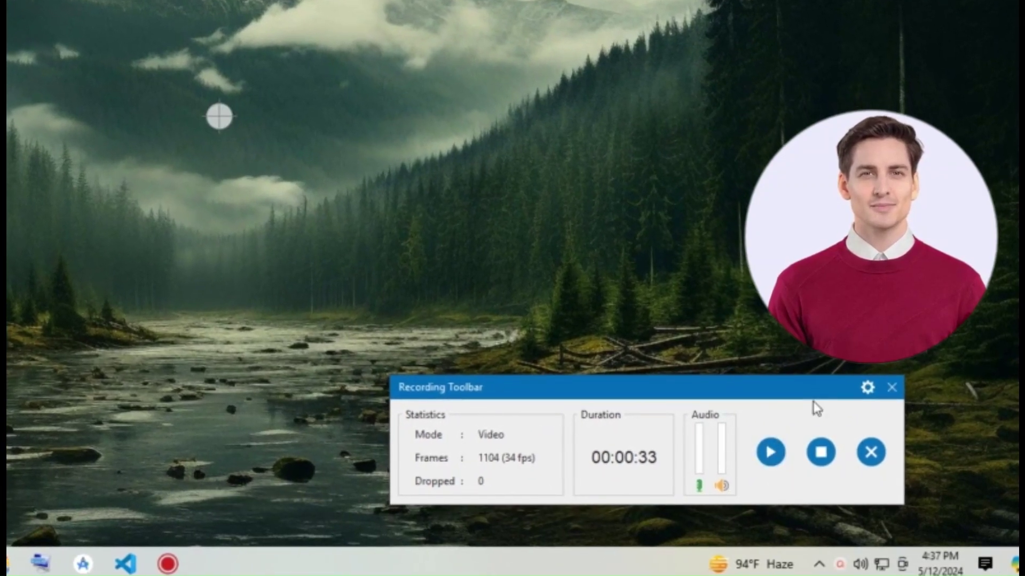
left_click(769, 453)
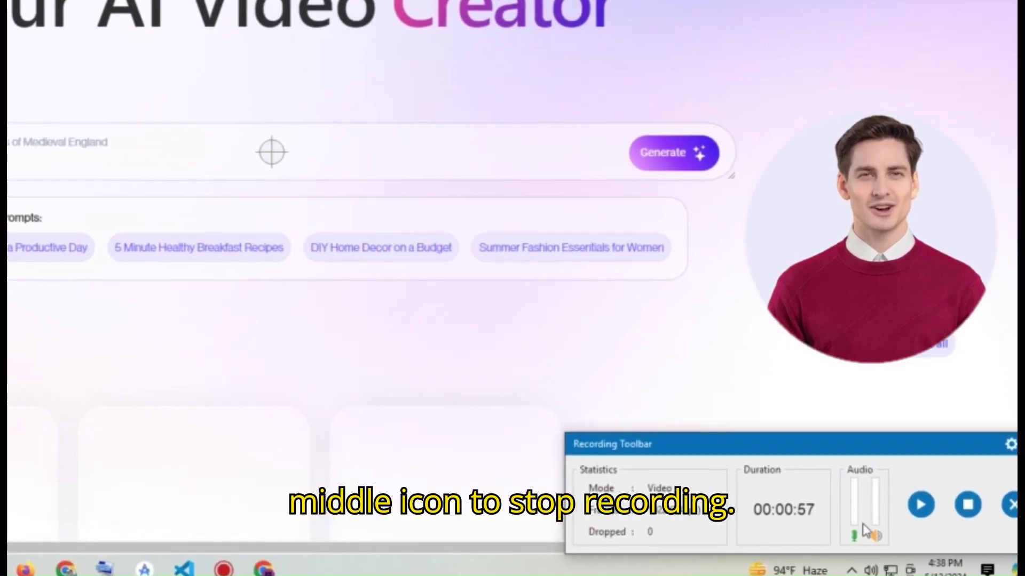
left_click(968, 508)
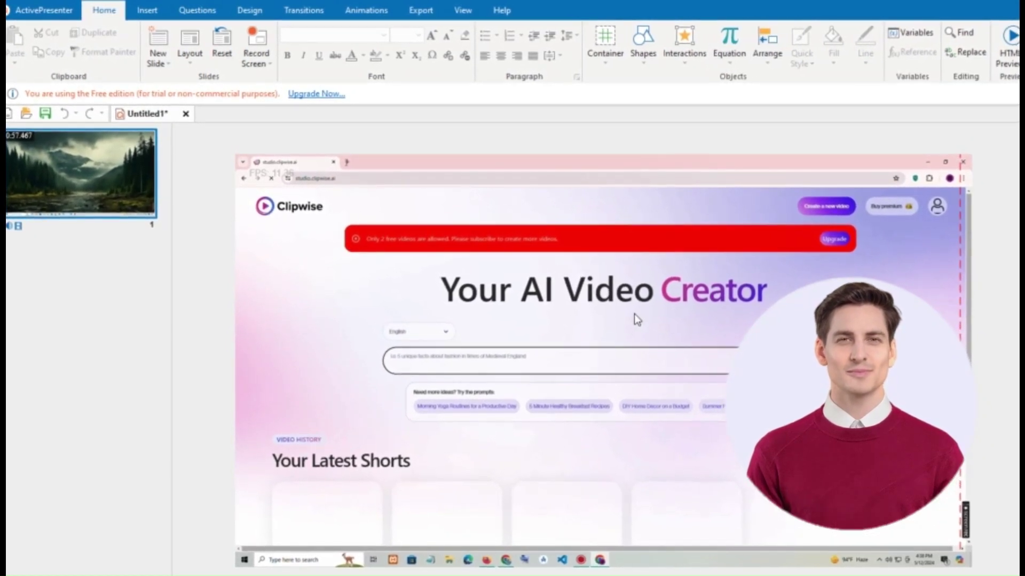
Save the project as Untitled2.approj in the screen_recorder folder
left_click(248, 15)
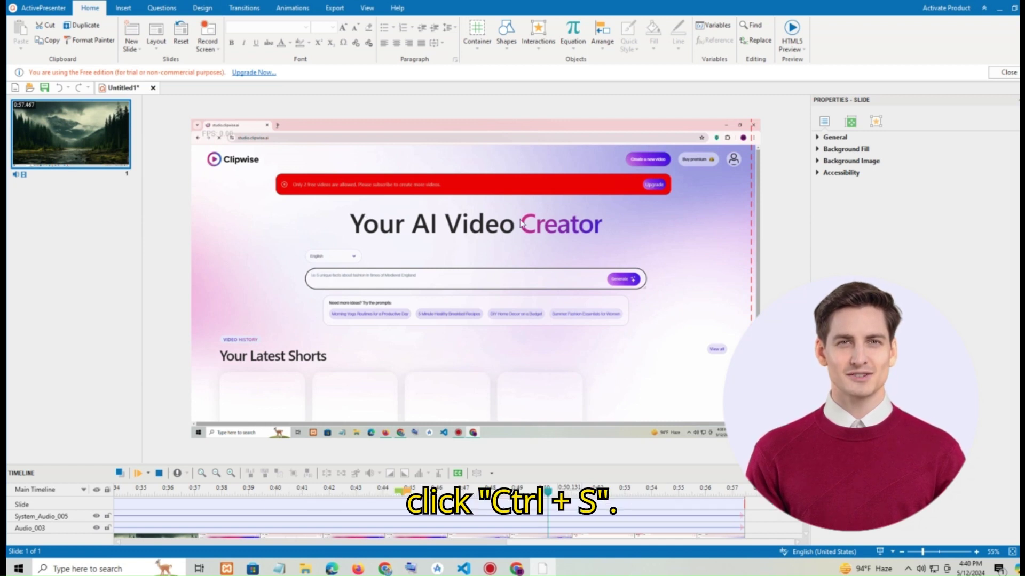
key("ctrl+s")
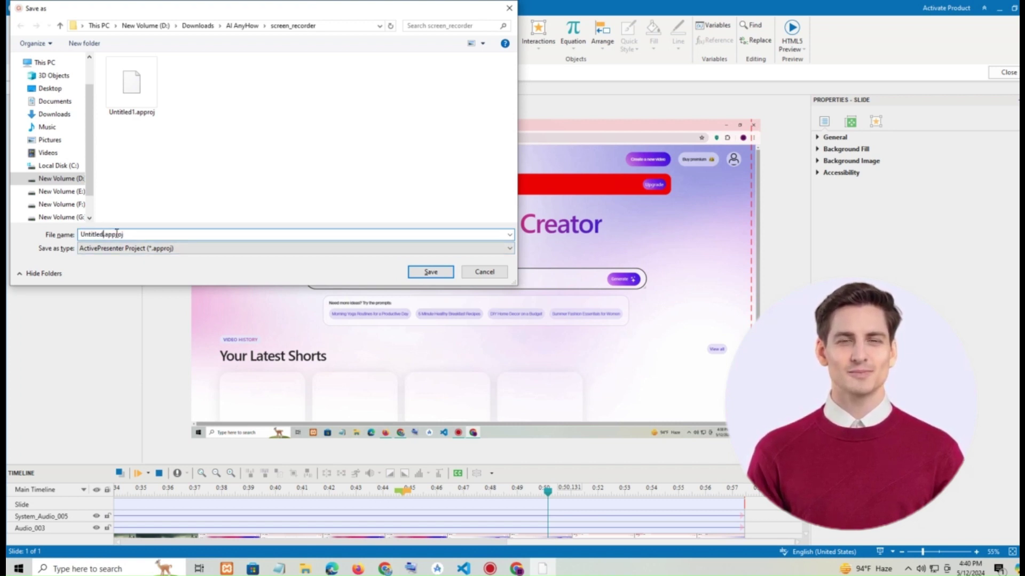
left_click(430, 273)
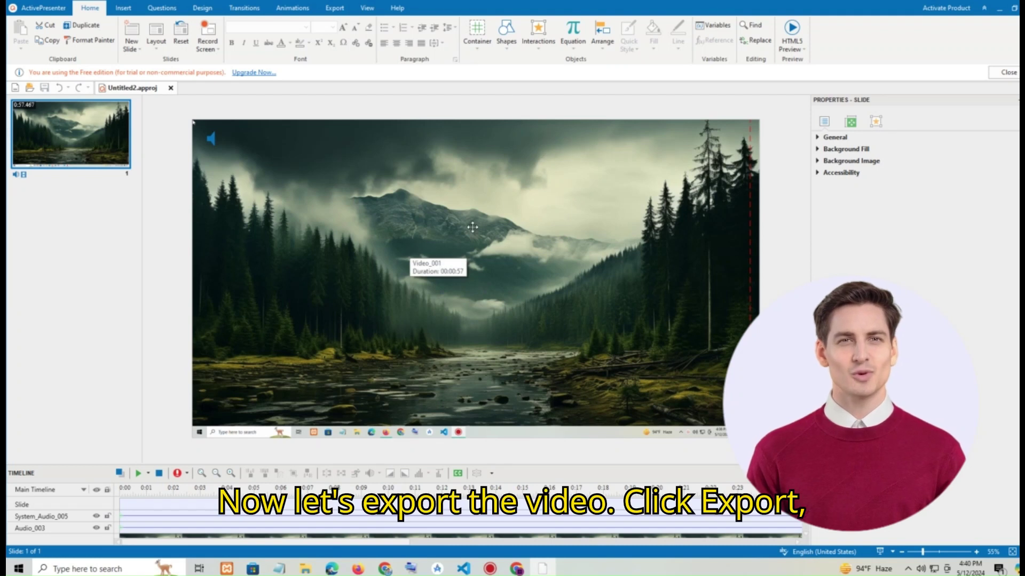
Configure the video export with a 60 fps frame rate and quality 100
left_click(335, 8)
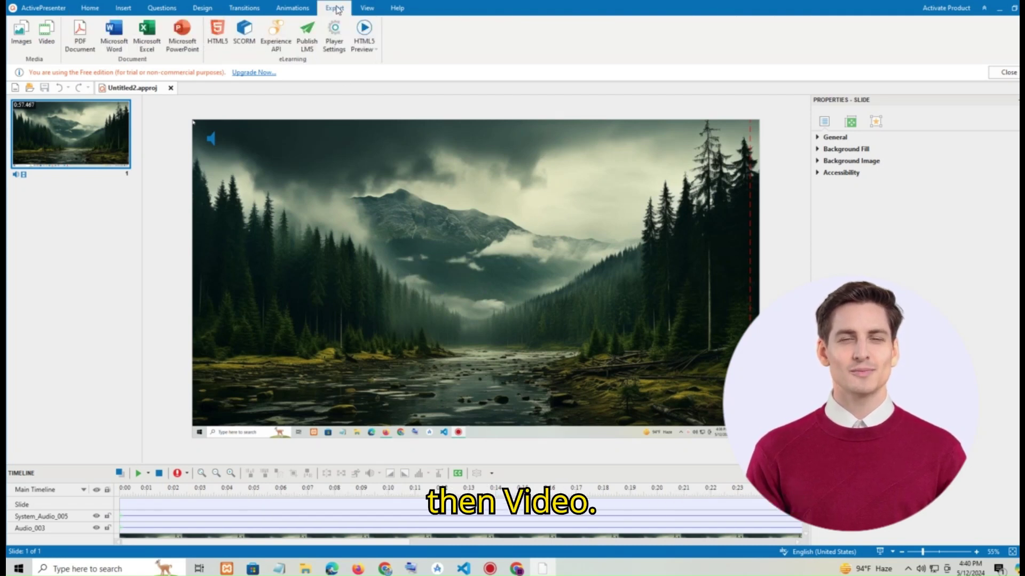
left_click(47, 38)
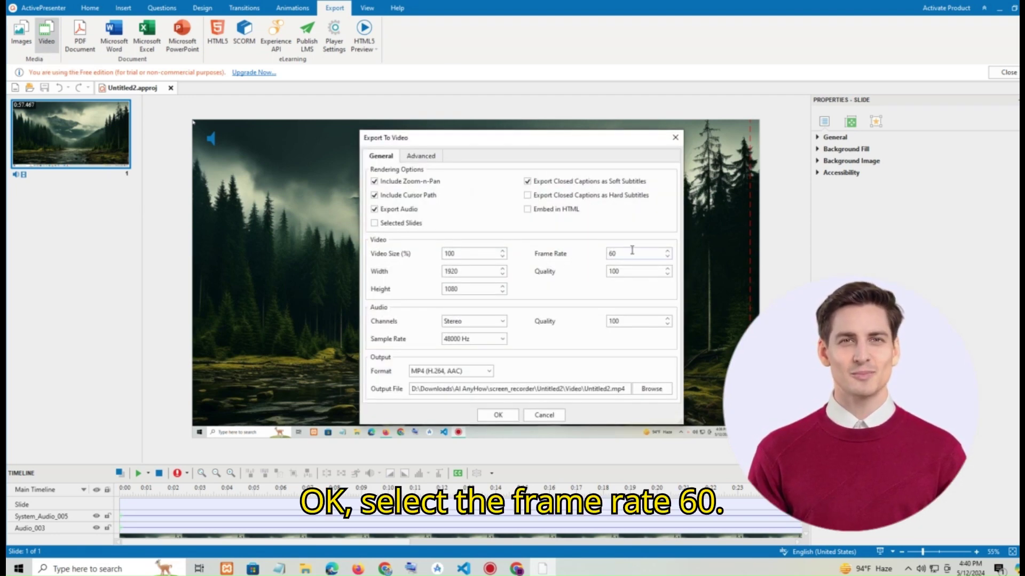
double_click(614, 254)
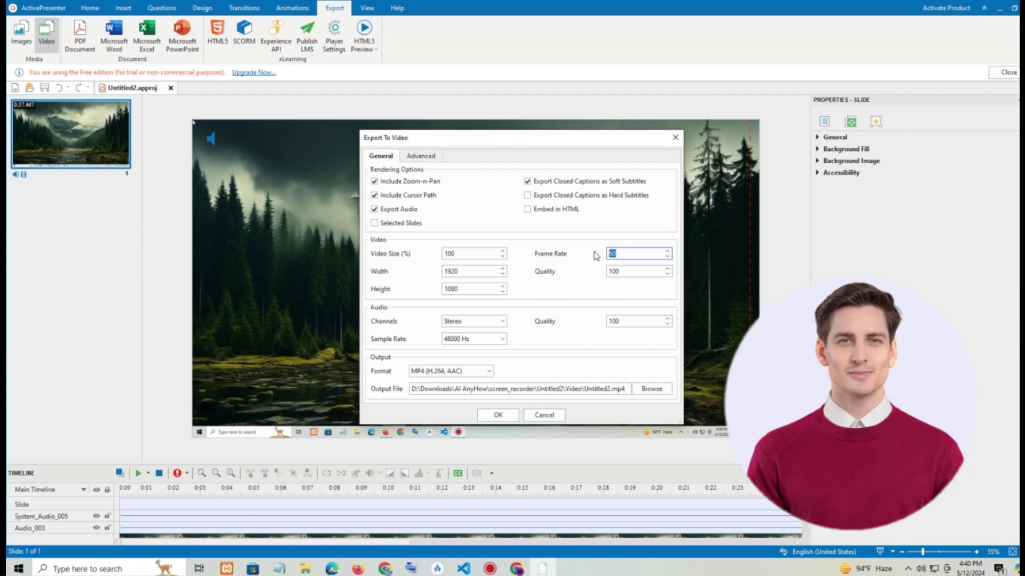
left_click(635, 271)
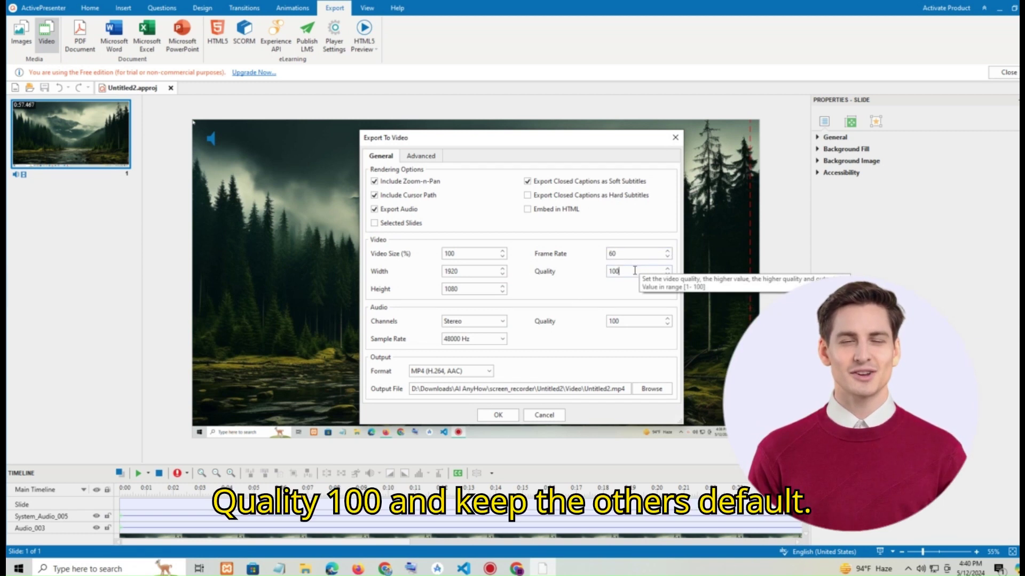
double_click(614, 271)
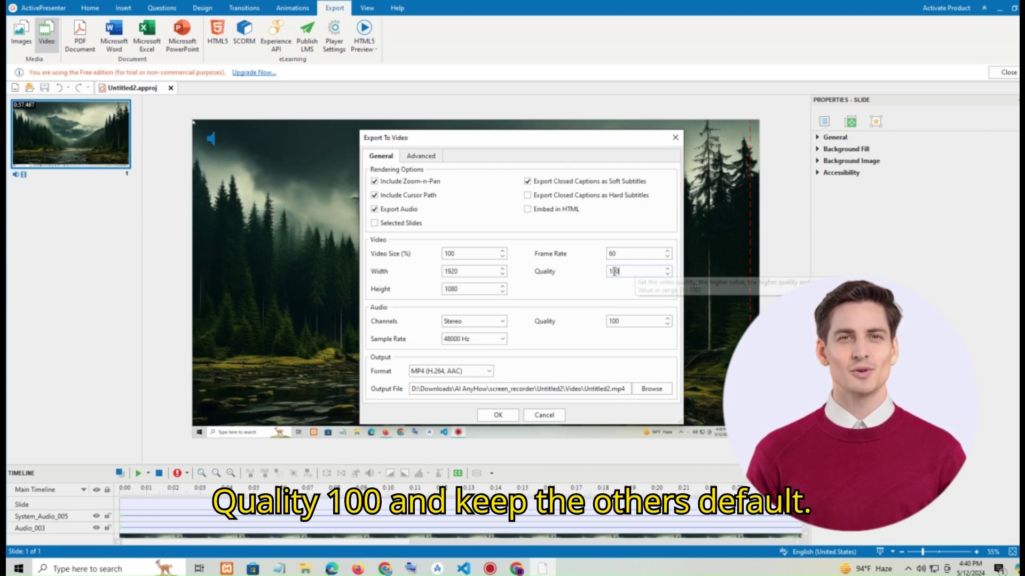
type("1")
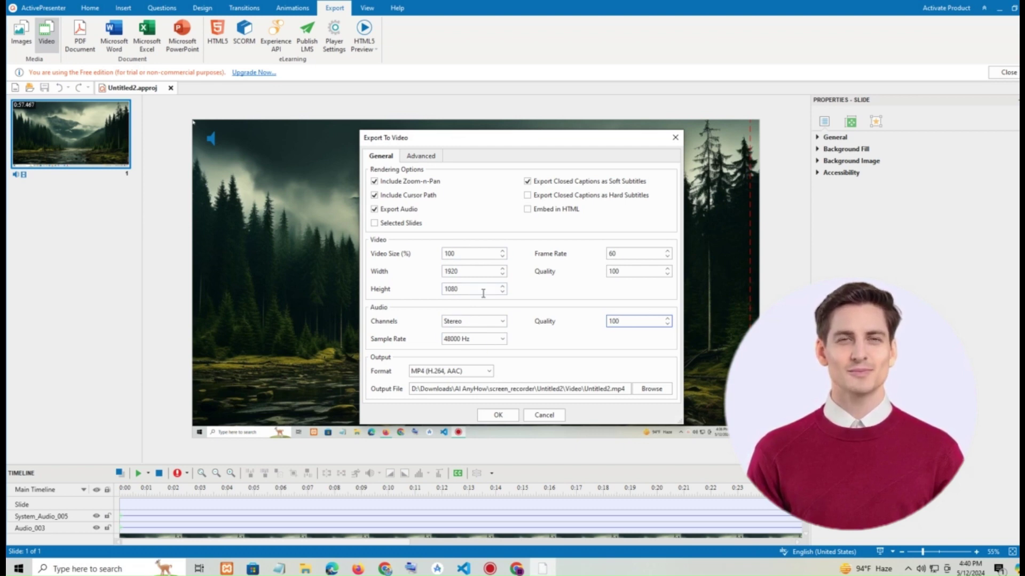
Set the output file to Untitled2.mp4 and run the export
left_click(652, 389)
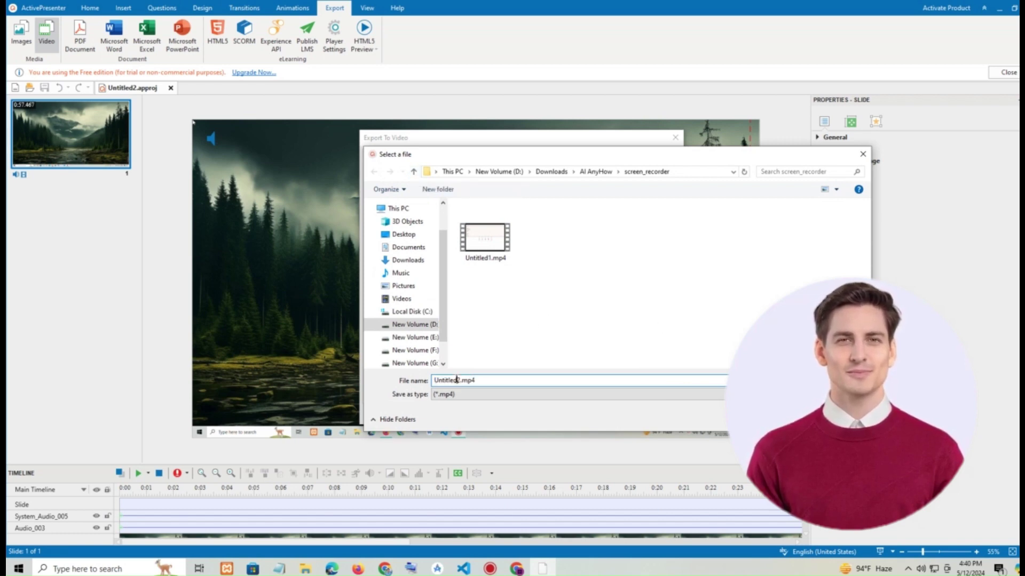
key("Return")
left_click(502, 414)
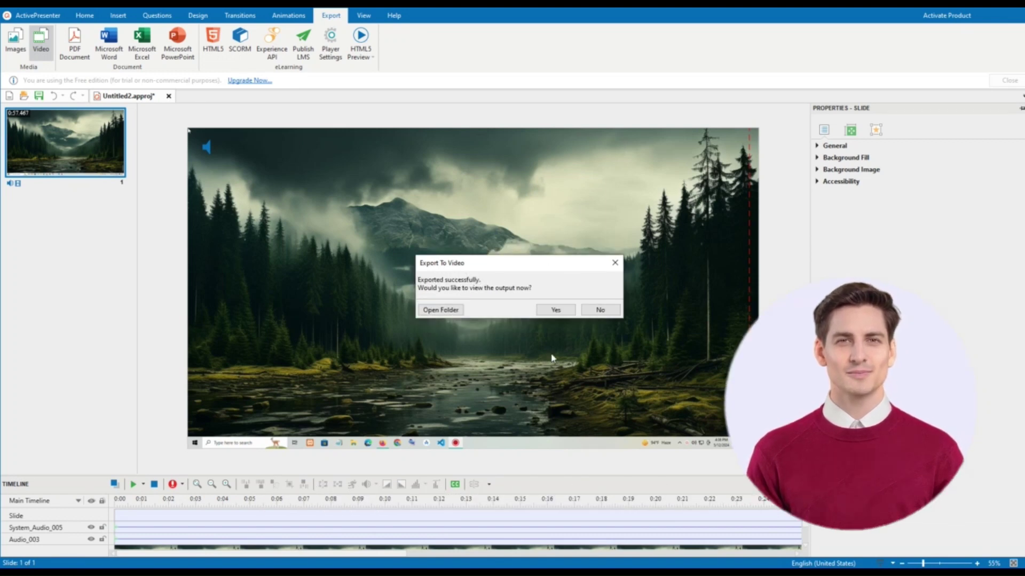
Play the exported Untitled2.mp4 in Media Player and skip ahead in the video
left_click(555, 310)
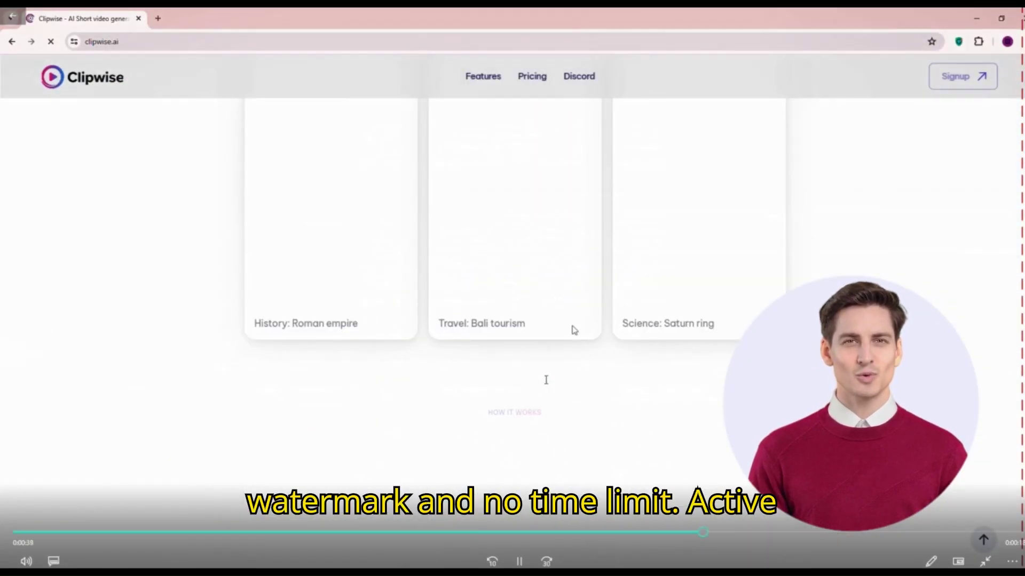
left_click(803, 532)
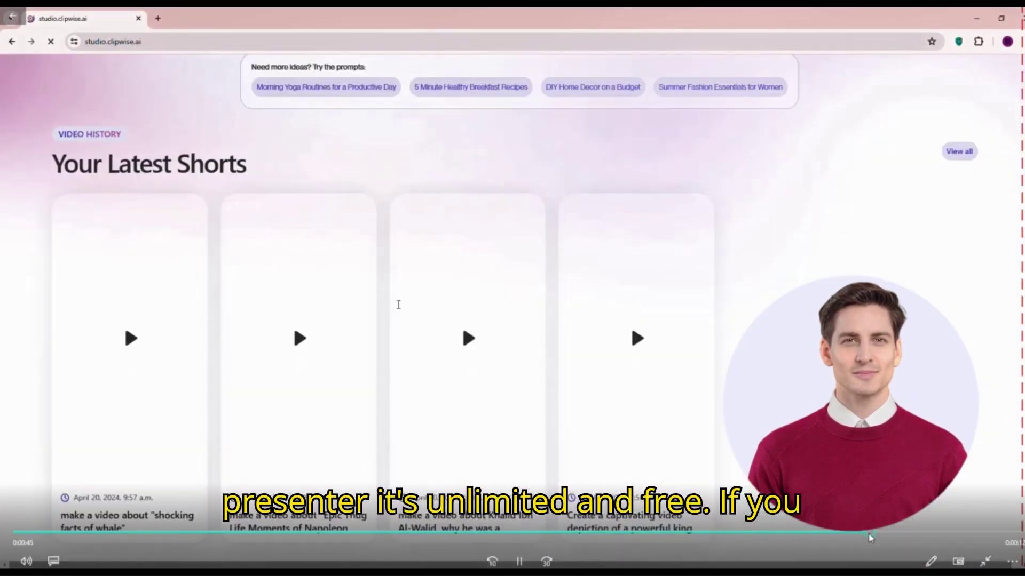